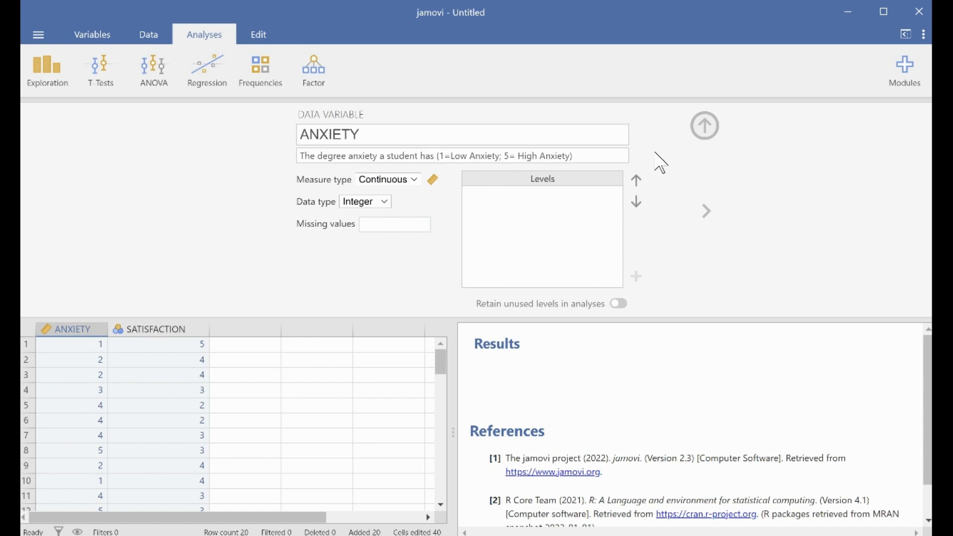
Step: Set the SATISFACTION variable's measure type to Continuous
{"action": "left_click", "coordinate": [705, 126]}
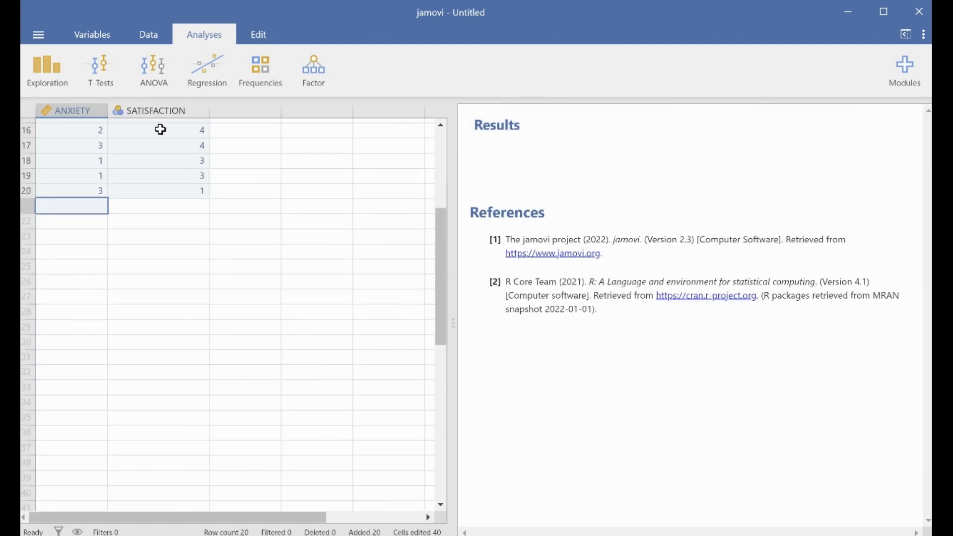
{"action": "double_click", "coordinate": [162, 115]}
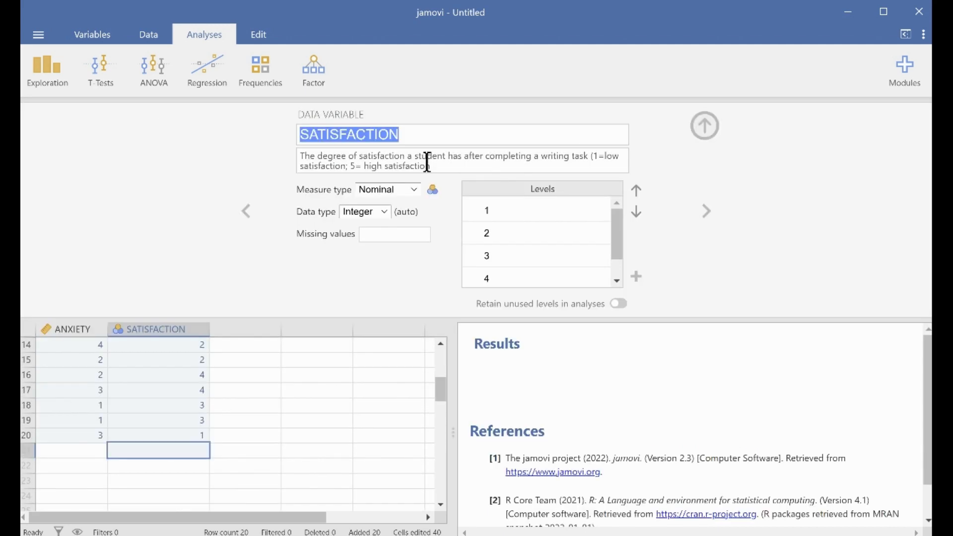
{"action": "left_click", "coordinate": [420, 192]}
{"action": "left_click", "coordinate": [405, 243]}
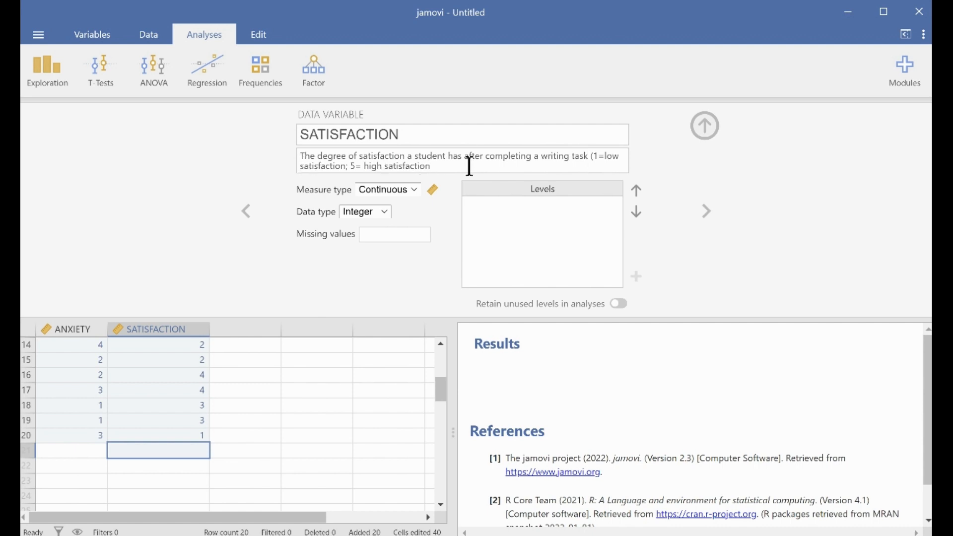
{"action": "left_click", "coordinate": [705, 127]}
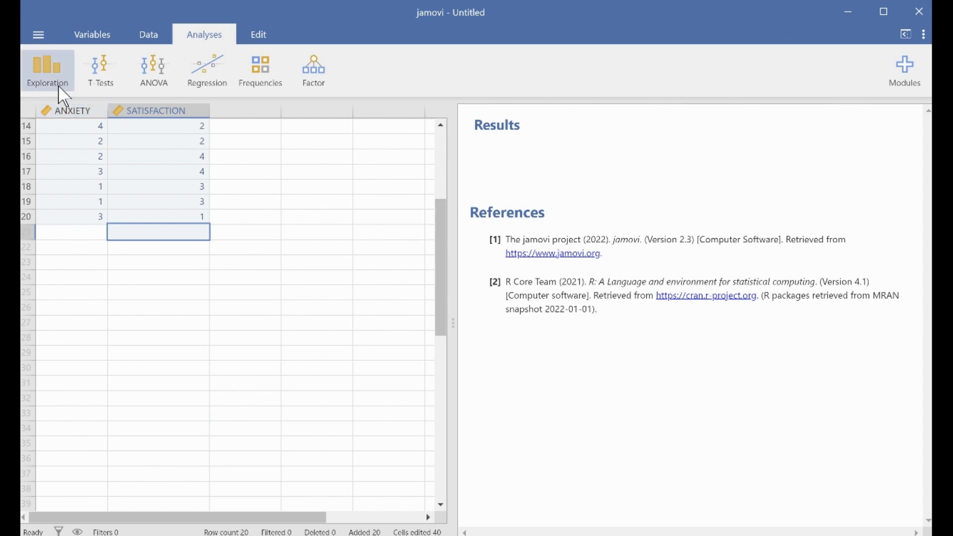
Step: Open a Descriptives analysis and enable the Shapiro-Wilk normality test
{"action": "left_click", "coordinate": [54, 69]}
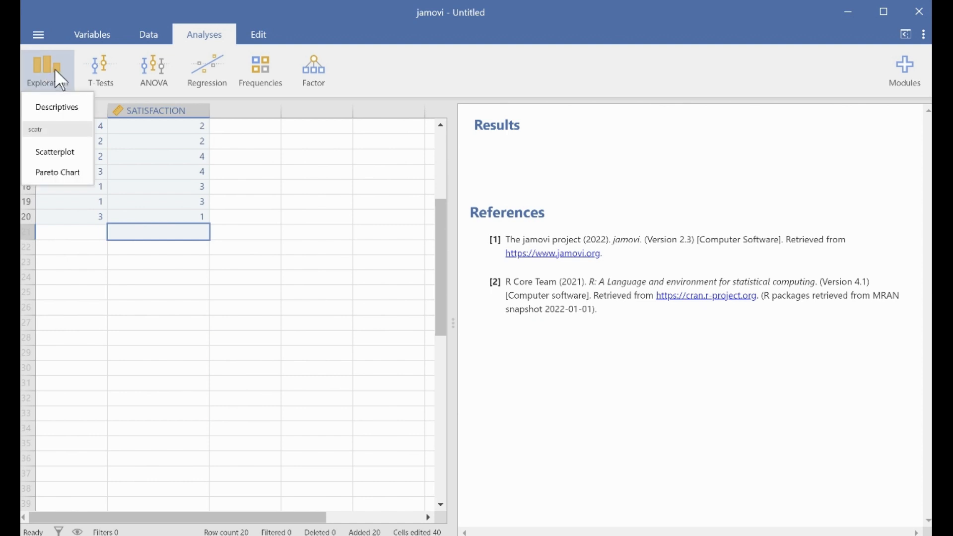
{"action": "left_click", "coordinate": [65, 108]}
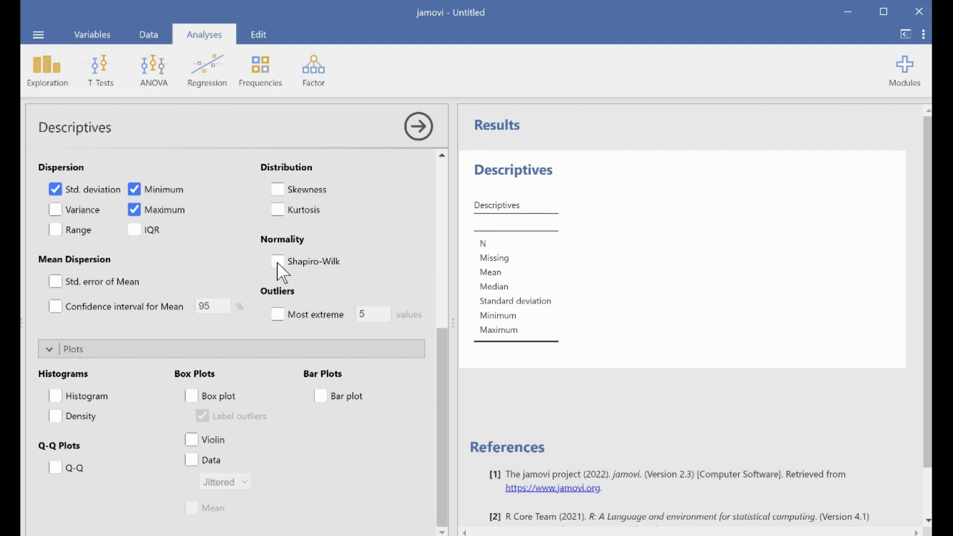
{"action": "scroll", "coordinate": [417, 266], "scroll_direction": "up", "scroll_amount": 5}
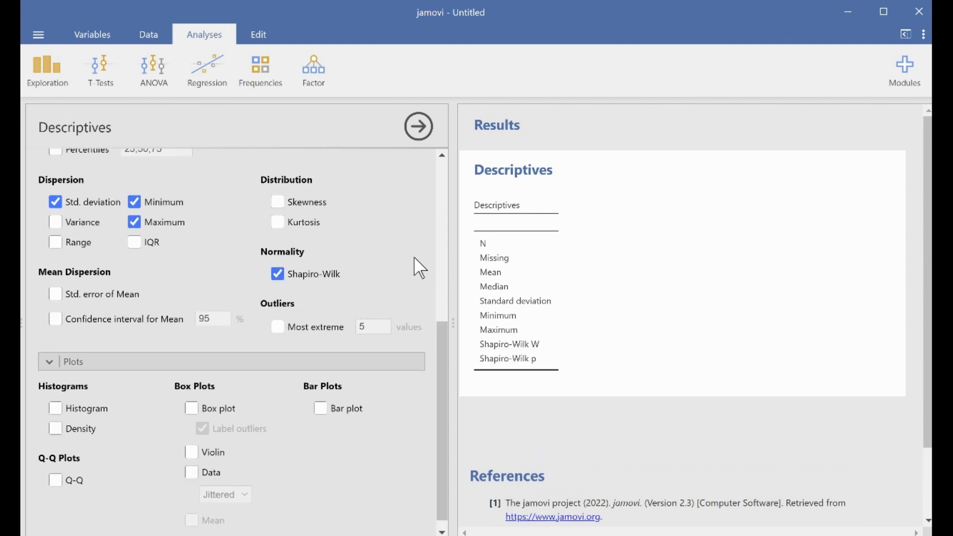
Step: Turn off Mean, Median and Std. deviation in the descriptive statistics
{"action": "left_click", "coordinate": [278, 398]}
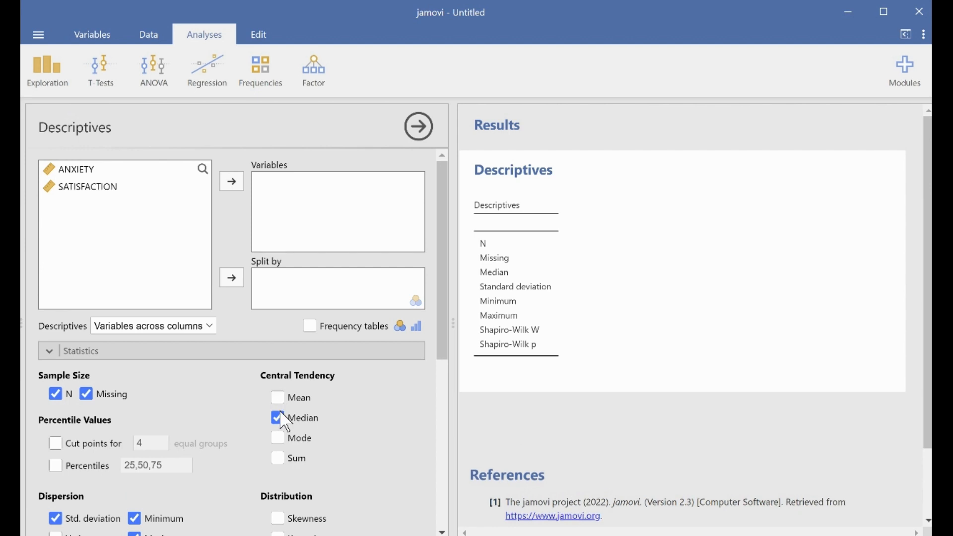
{"action": "left_click", "coordinate": [277, 417]}
{"action": "scroll", "coordinate": [171, 425], "scroll_direction": "down", "scroll_amount": 3}
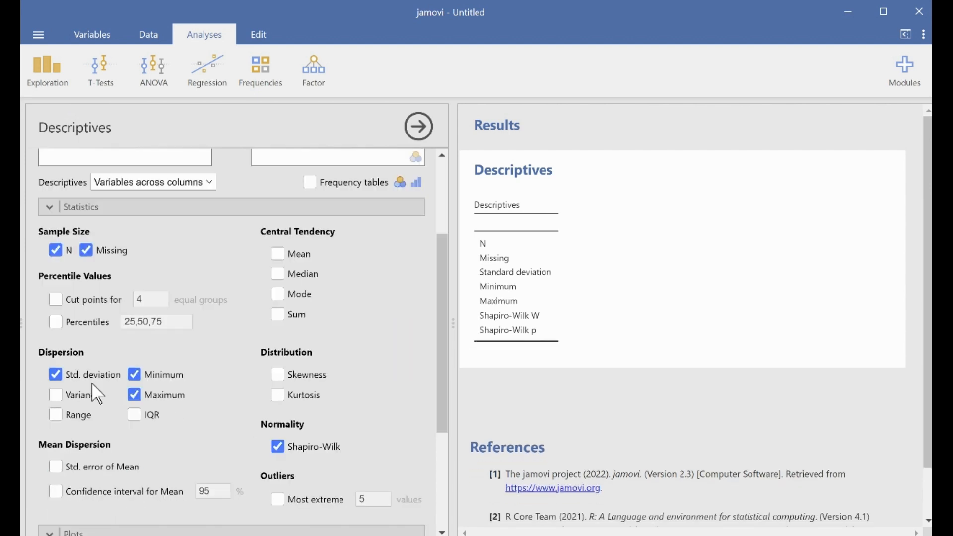
{"action": "left_click", "coordinate": [55, 375]}
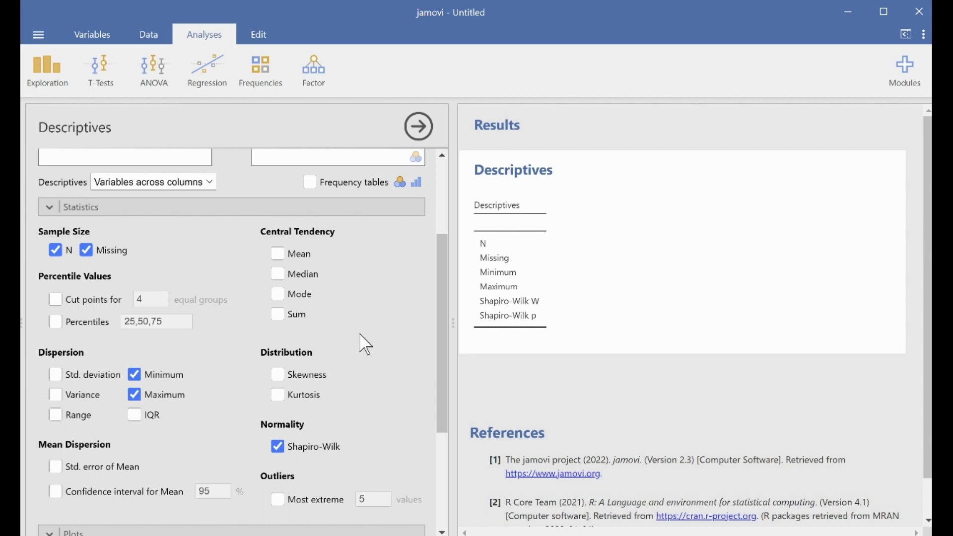
Step: Add ANXIETY and SATISFACTION to the Descriptives variables
{"action": "scroll", "coordinate": [366, 338], "scroll_direction": "up", "scroll_amount": 3}
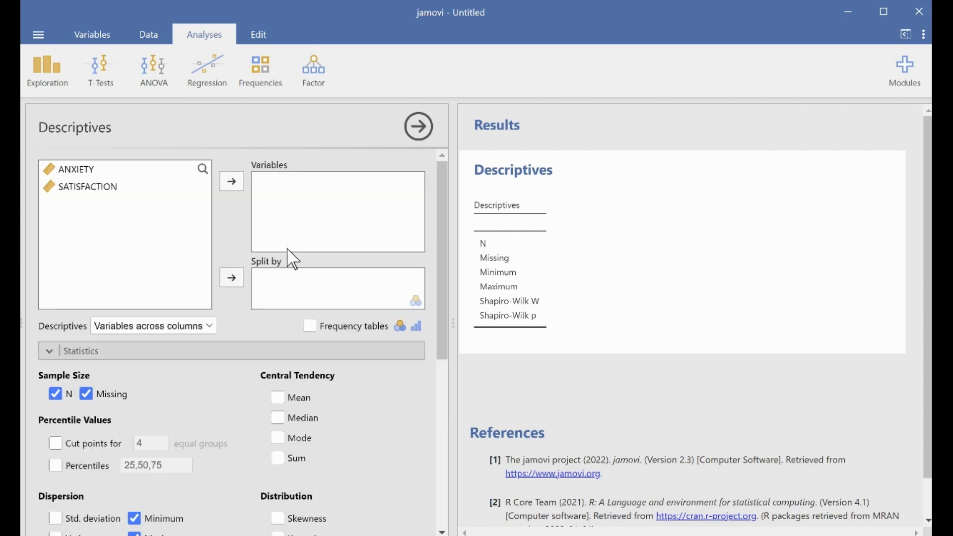
{"action": "left_click", "coordinate": [92, 169]}
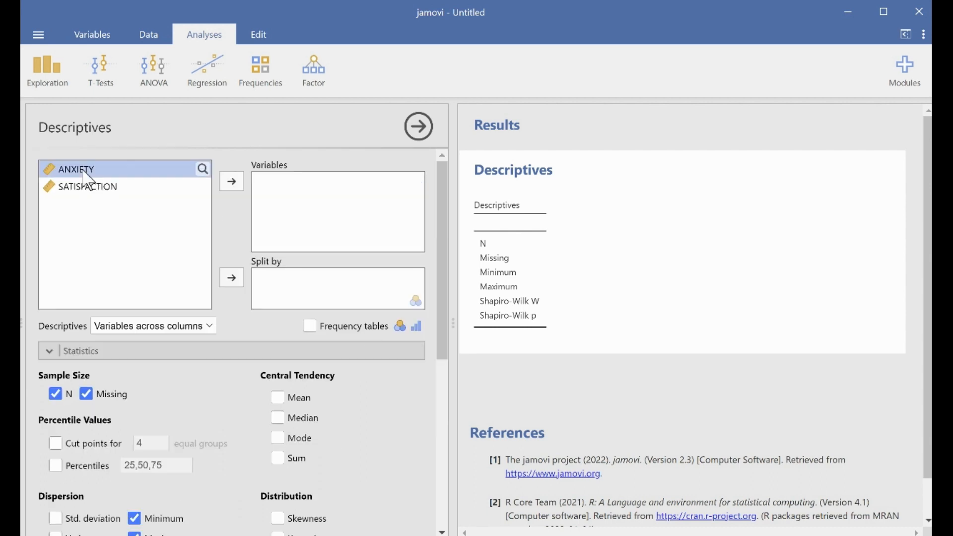
{"action": "left_click", "coordinate": [232, 182]}
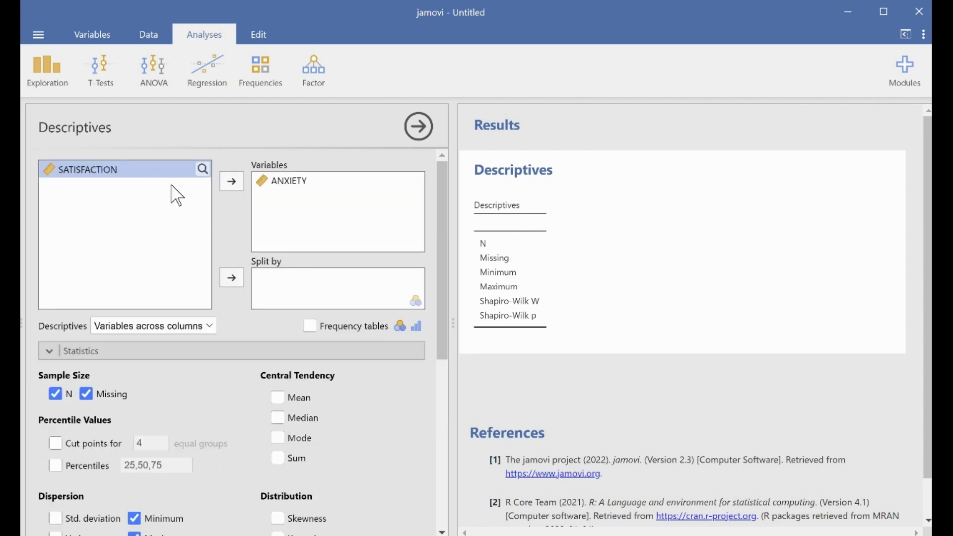
{"action": "left_click", "coordinate": [236, 187]}
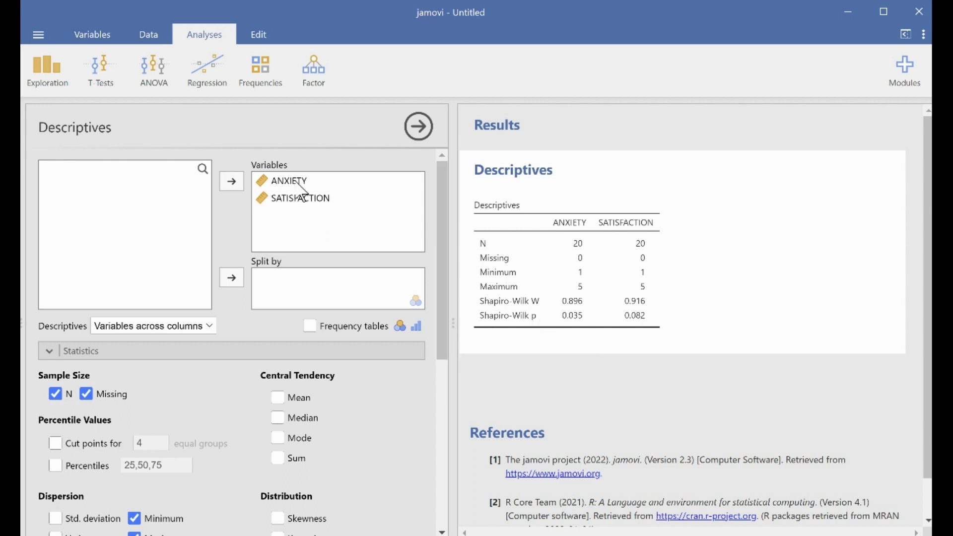
Step: Create a scatterplot with ANXIETY on the X-axis, SATISFACTION on the Y-axis and a linear regression line
{"action": "left_click", "coordinate": [56, 75]}
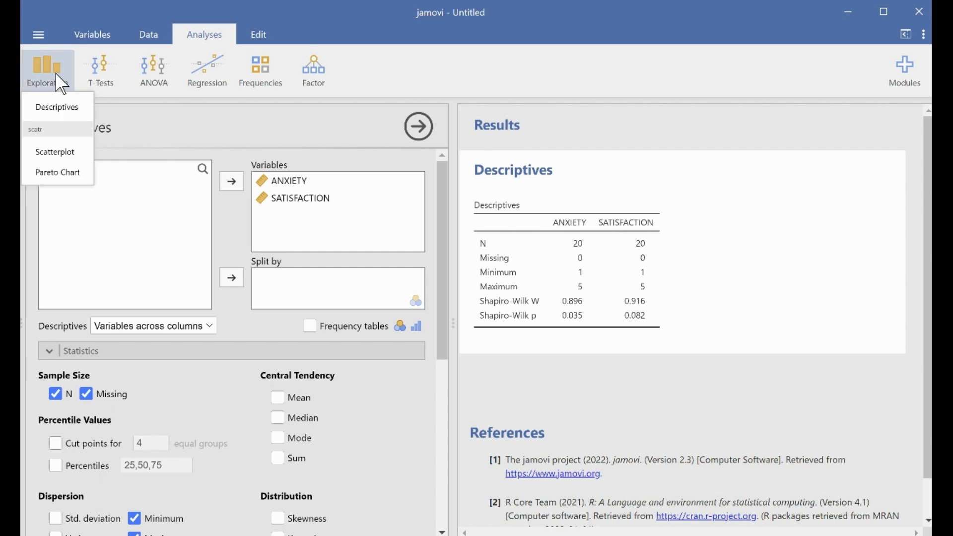
{"action": "left_click", "coordinate": [56, 153]}
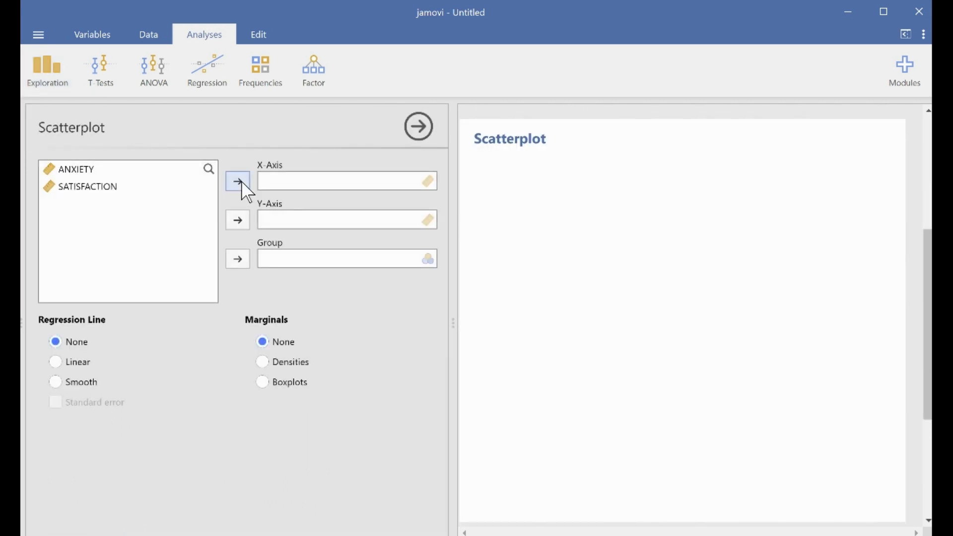
{"action": "left_click", "coordinate": [102, 170]}
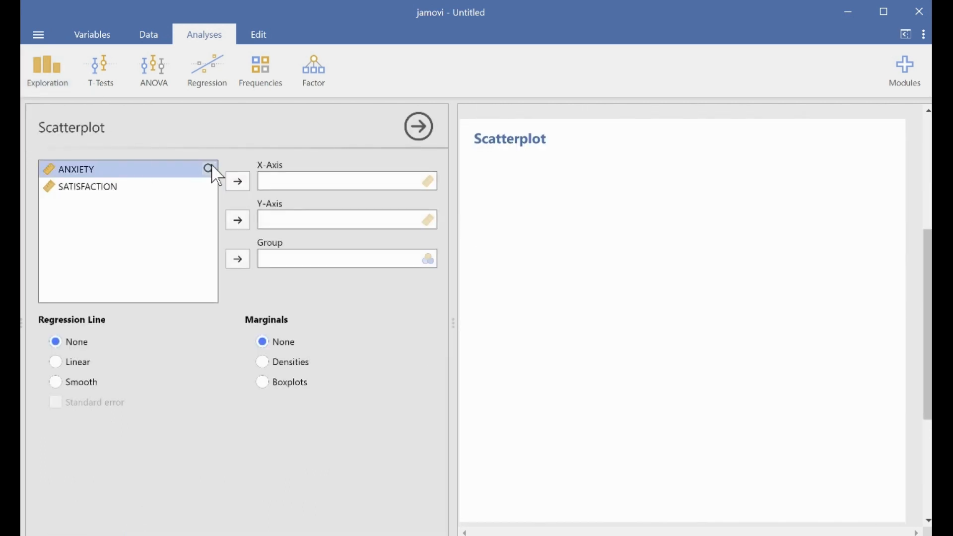
{"action": "left_click", "coordinate": [238, 181]}
{"action": "left_click", "coordinate": [194, 174]}
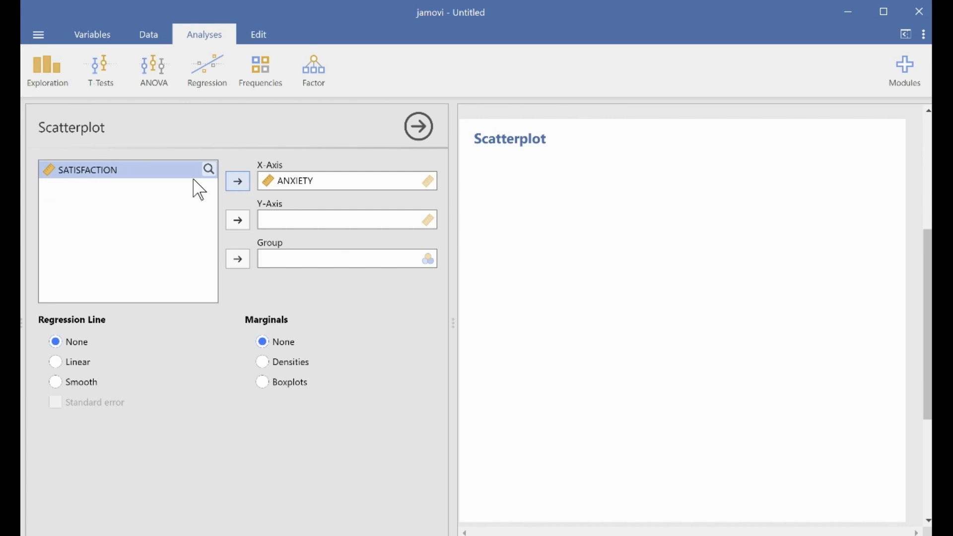
{"action": "left_click", "coordinate": [239, 221]}
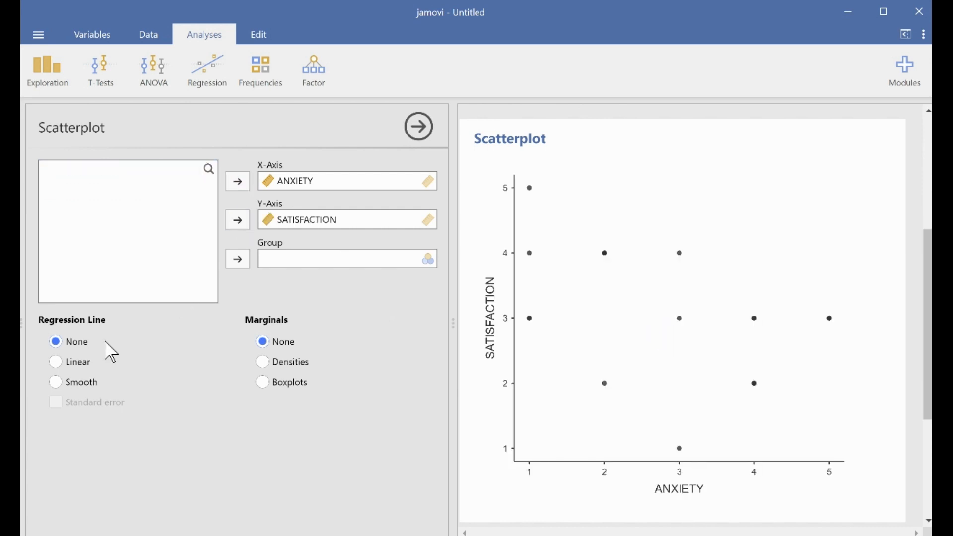
{"action": "left_click", "coordinate": [56, 361]}
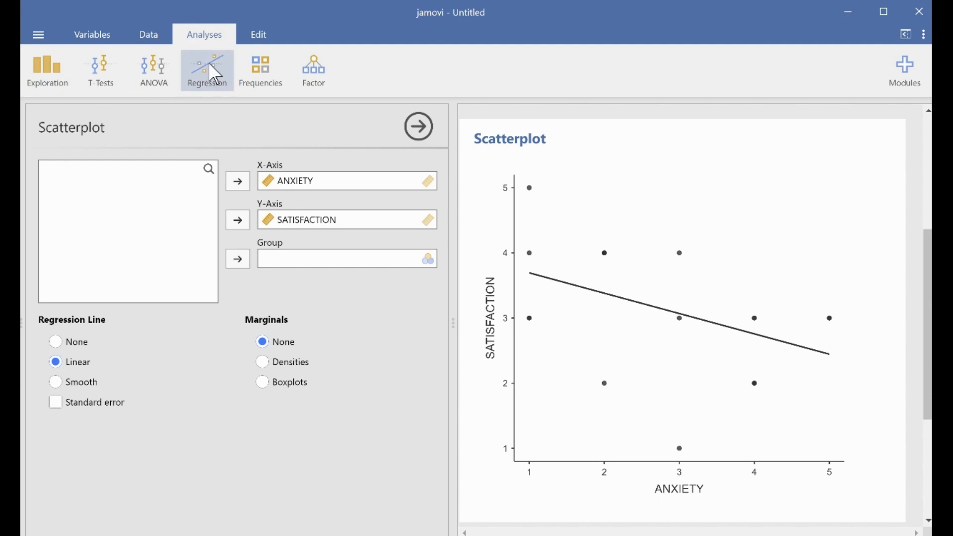
Step: Open a Correlation Matrix analysis and enable reporting N
{"action": "left_click", "coordinate": [215, 74]}
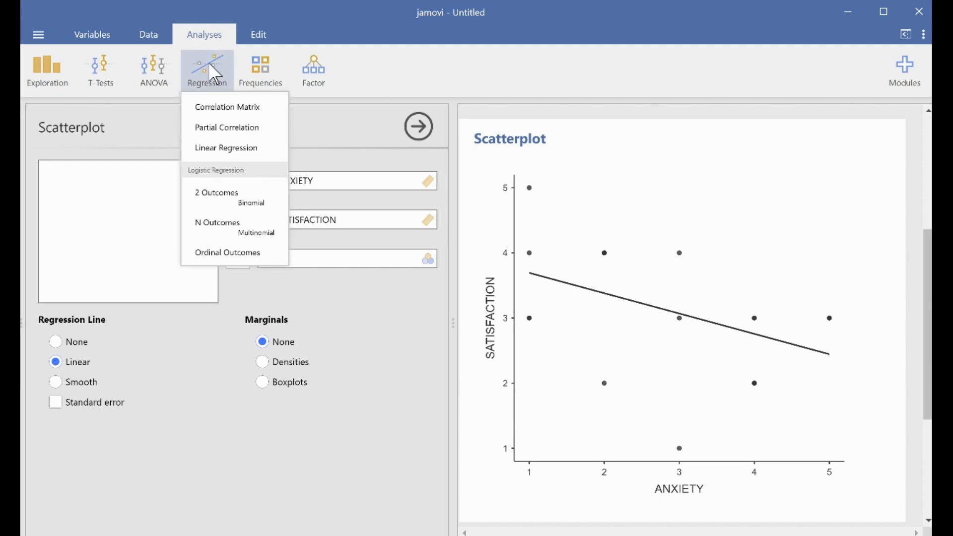
{"action": "left_click", "coordinate": [224, 119]}
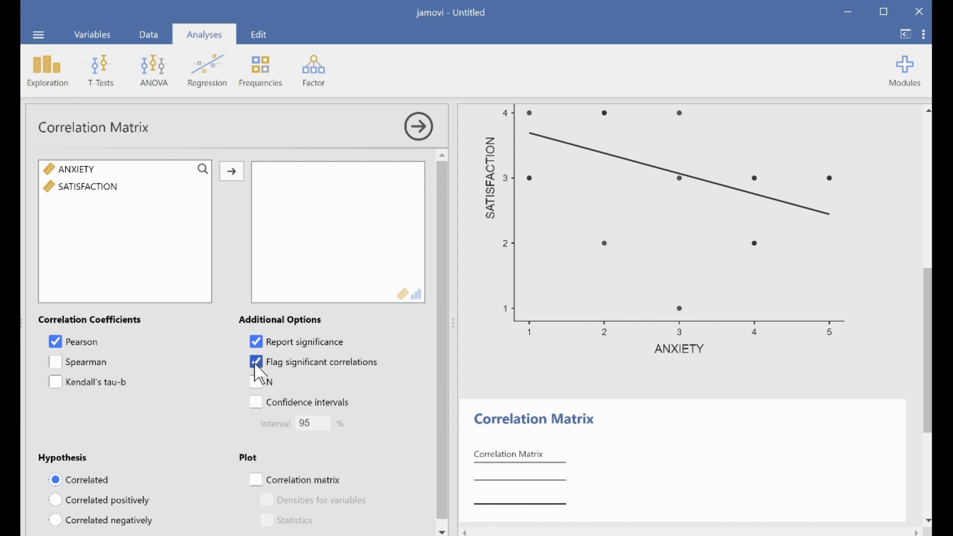
{"action": "left_click", "coordinate": [255, 384]}
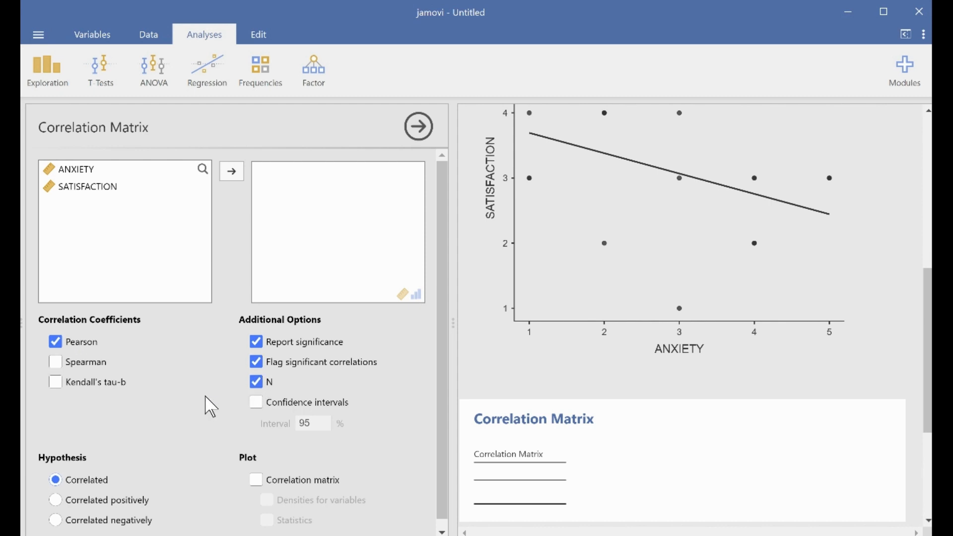
{"action": "scroll", "coordinate": [211, 407], "scroll_direction": "down", "scroll_amount": 1}
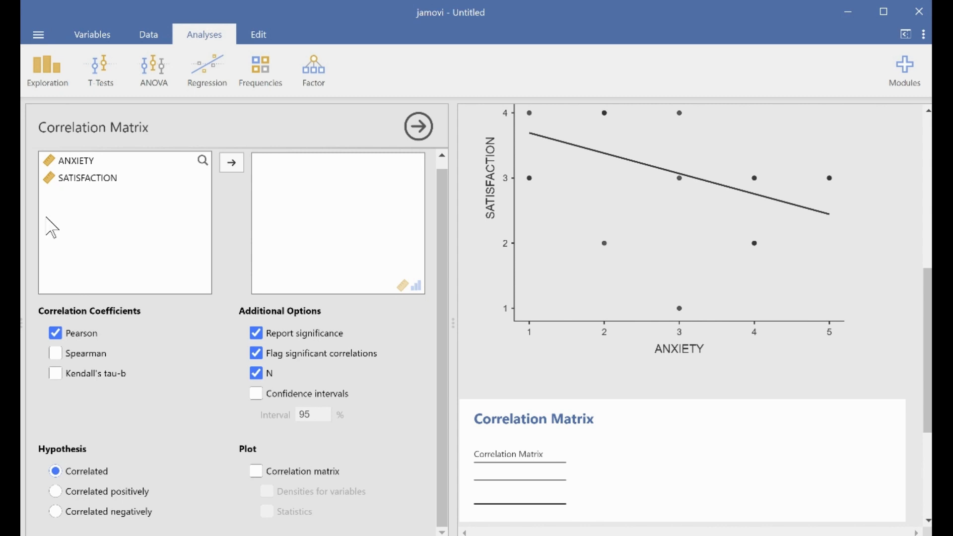
Step: Add ANXIETY and SATISFACTION to the correlation matrix variables
{"action": "left_click", "coordinate": [76, 163]}
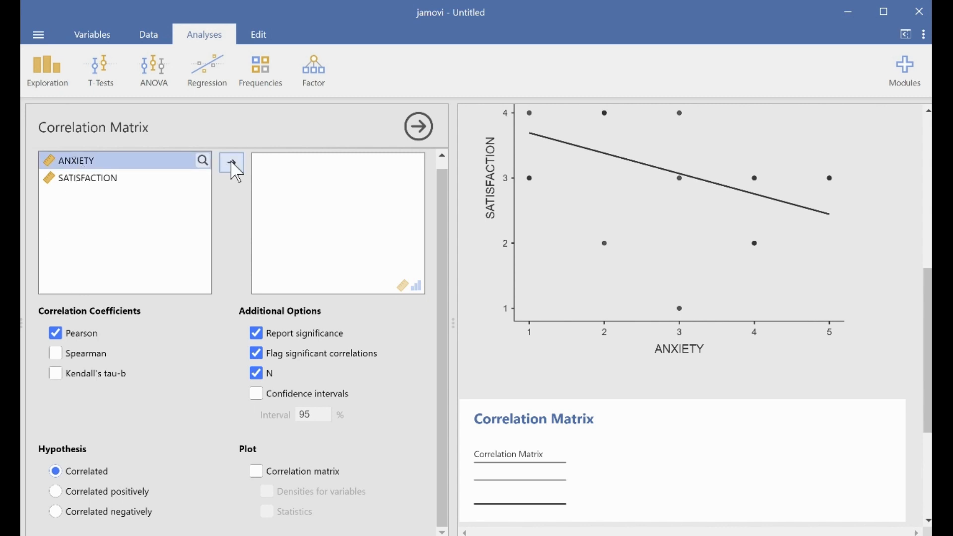
{"action": "scroll", "coordinate": [291, 206], "scroll_direction": "up", "scroll_amount": 1}
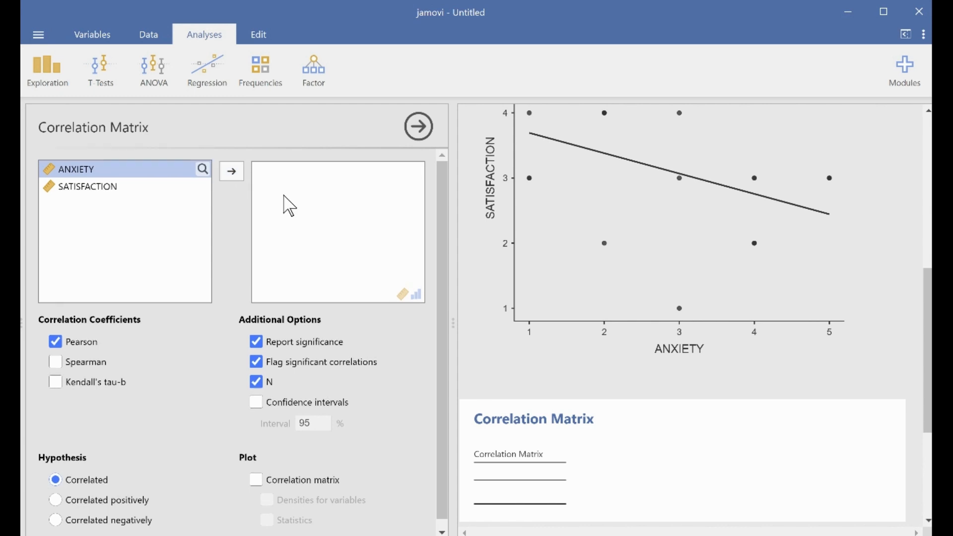
{"action": "left_click", "coordinate": [230, 177]}
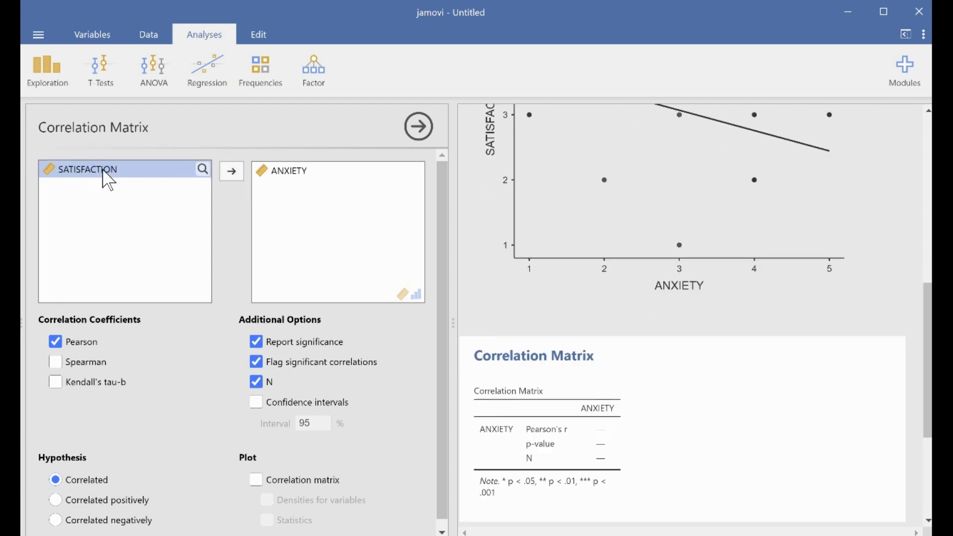
{"action": "left_click", "coordinate": [239, 173]}
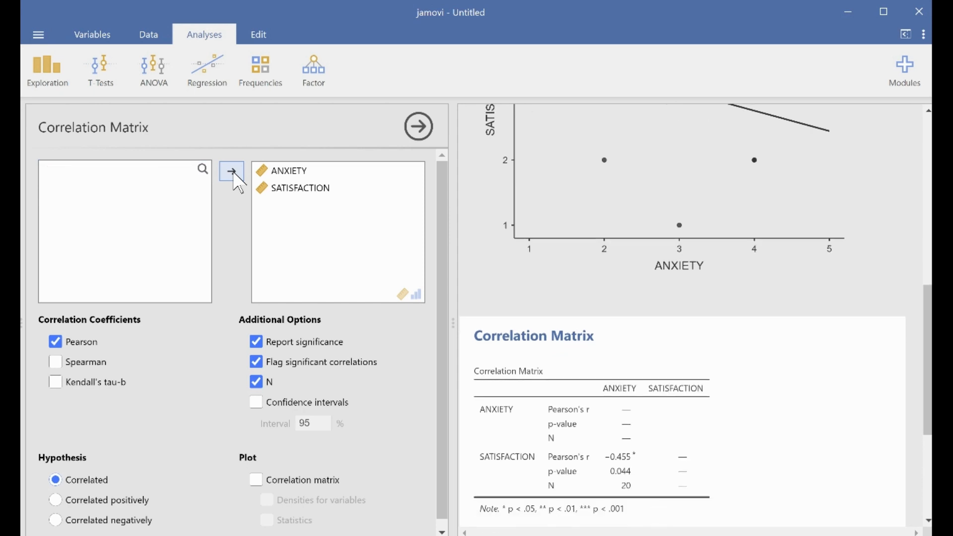
{"action": "scroll", "coordinate": [757, 396], "scroll_direction": "down", "scroll_amount": 3}
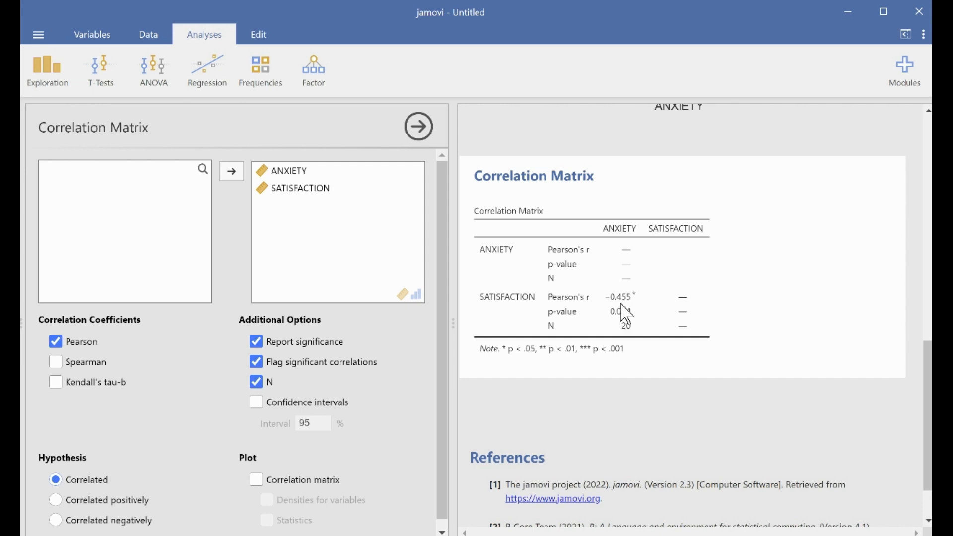
{"action": "scroll", "coordinate": [748, 309], "scroll_direction": "up", "scroll_amount": 5}
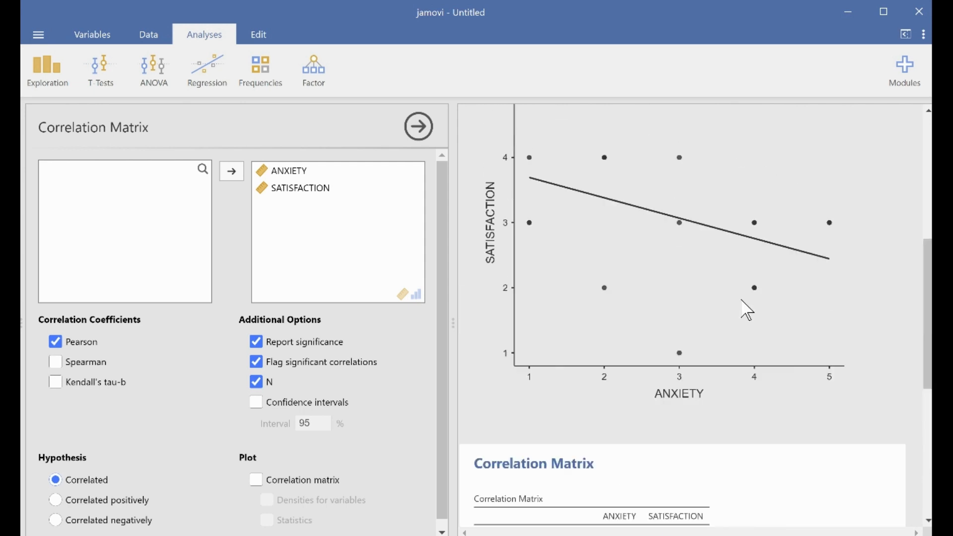